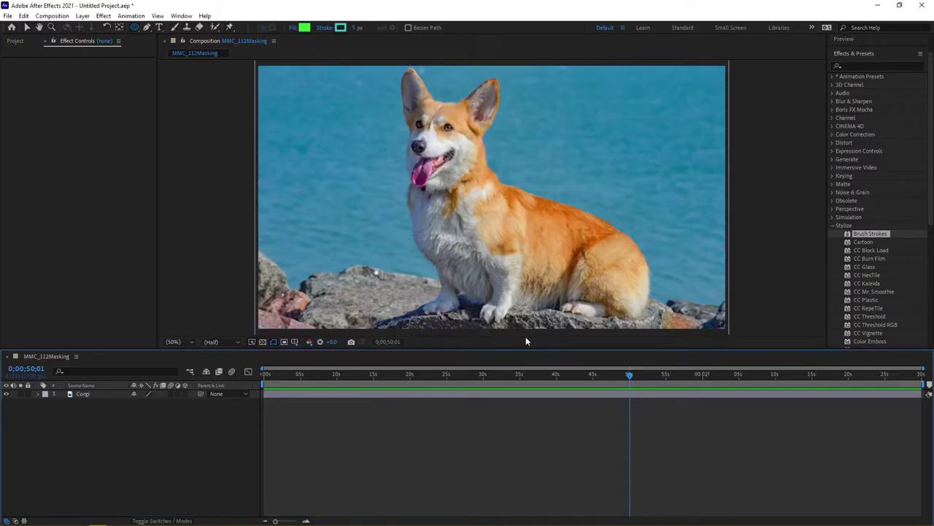
Delete the empty Solids folder from the Project panel and return the playhead to 0;00;00;00.
{"action": "left_click", "coordinate": [16, 43]}
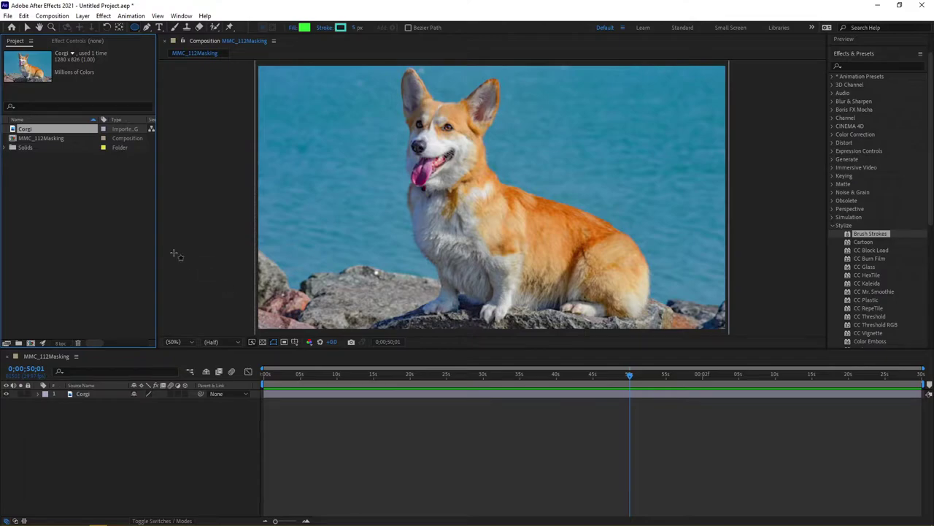
{"action": "left_click", "coordinate": [78, 149]}
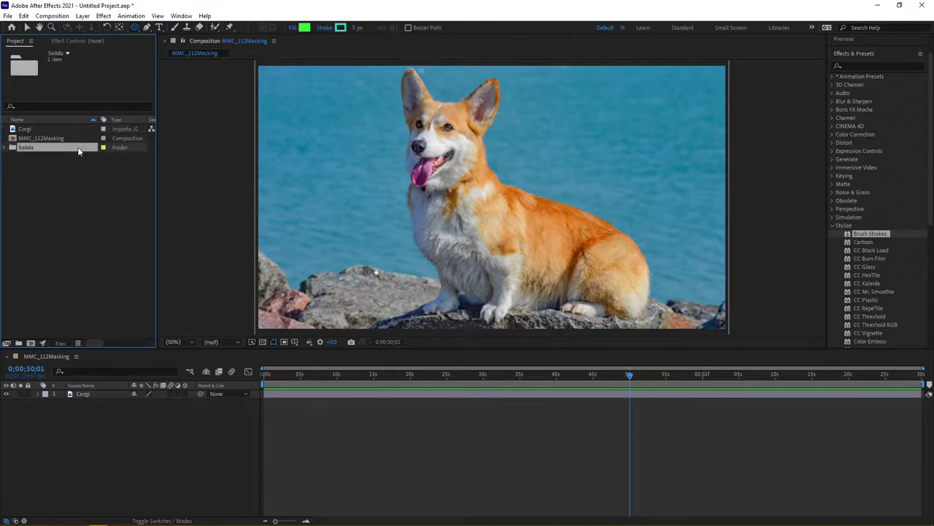
{"action": "key", "text": "Delete"}
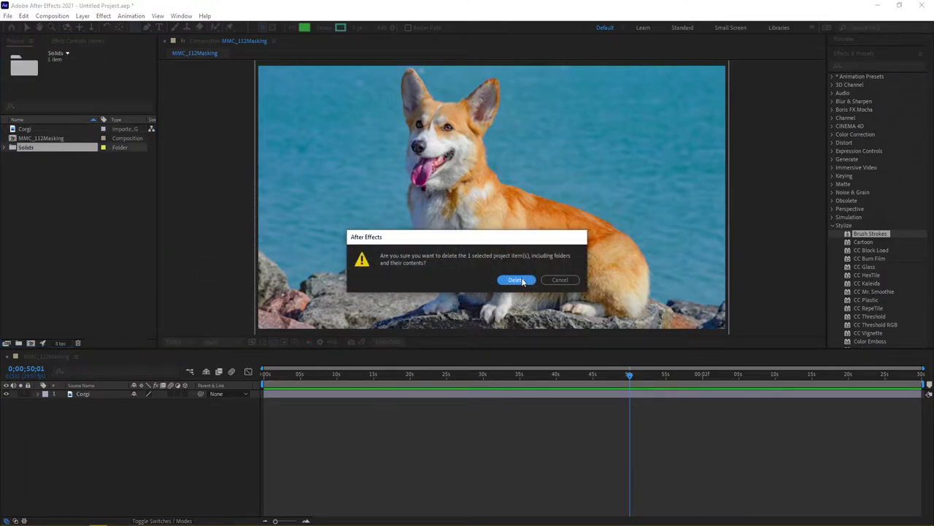
{"action": "left_click", "coordinate": [522, 281]}
{"action": "left_click_drag", "start_coordinate": [465, 378], "coordinate": [259, 378]}
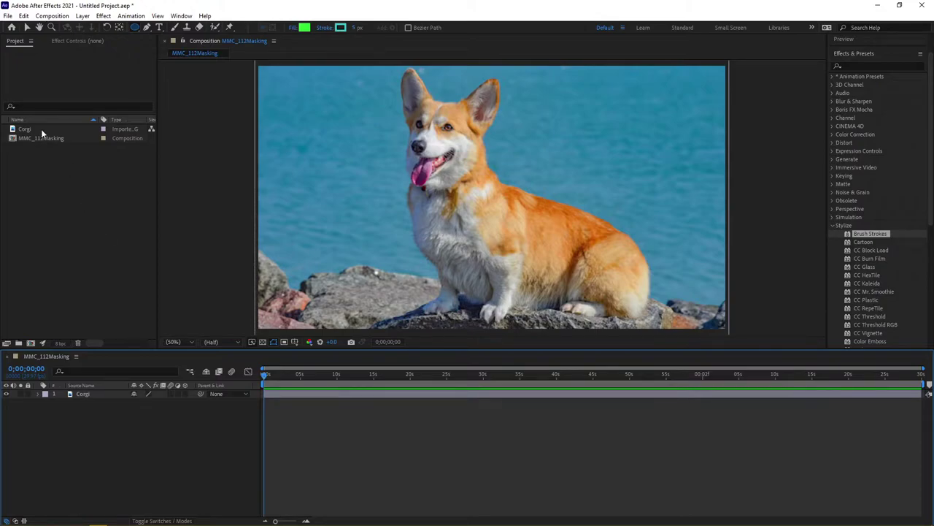
Add Adjustment Layer 1 above the Corgi layer from the timeline's New menu.
{"action": "right_click", "coordinate": [112, 425]}
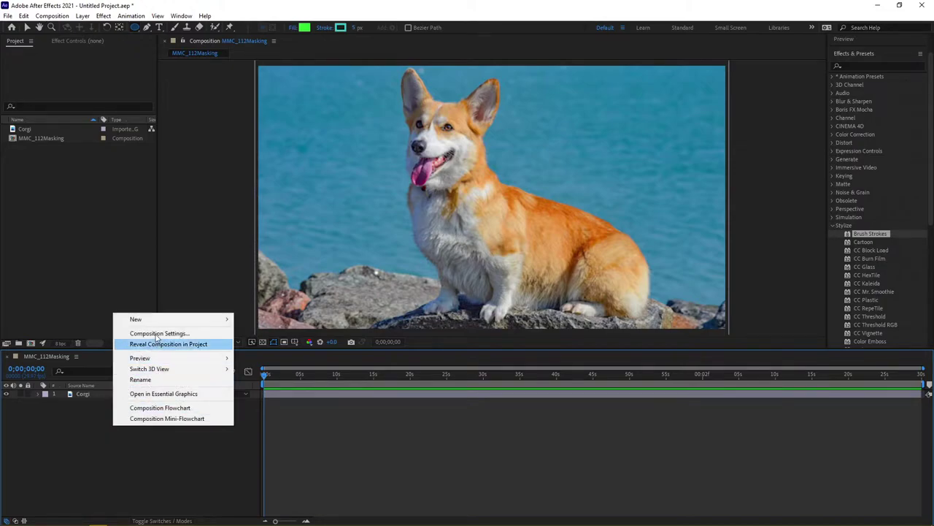
{"action": "mouse_move", "coordinate": [164, 324]}
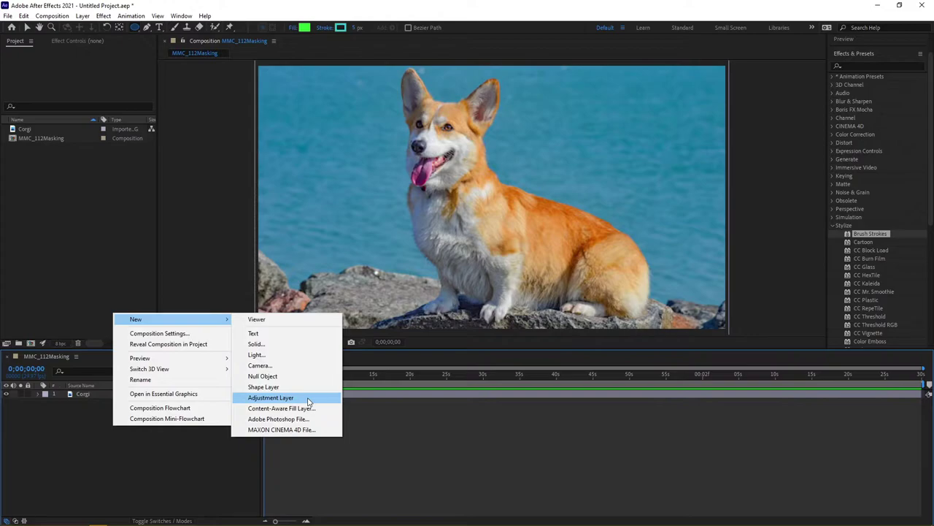
{"action": "left_click", "coordinate": [308, 397]}
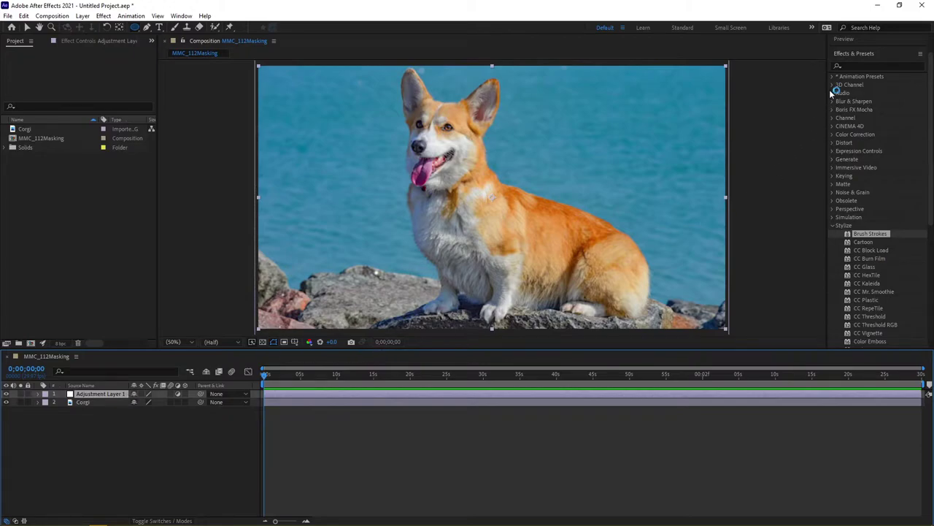
Apply the Stylize > Cartoon effect from Effects & Presets to Adjustment Layer 1.
{"action": "left_click", "coordinate": [855, 53]}
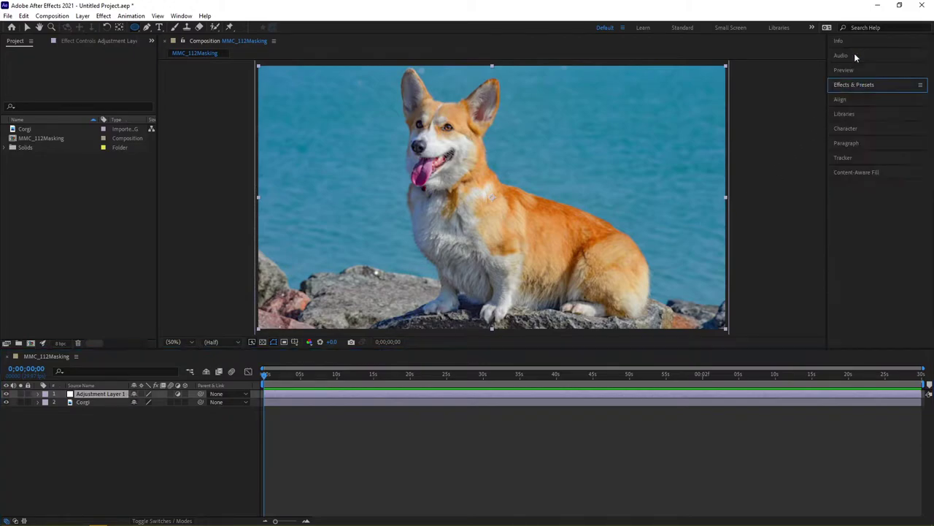
{"action": "left_click", "coordinate": [849, 86]}
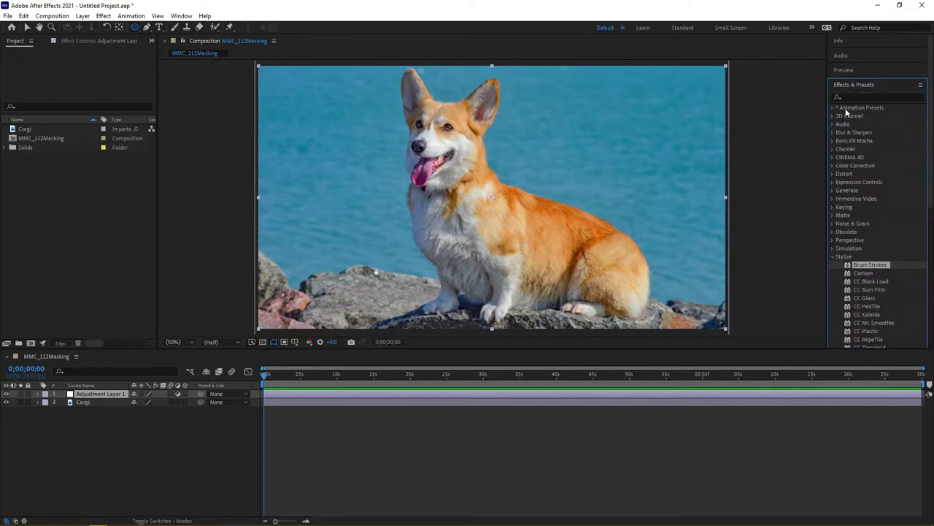
{"action": "scroll", "coordinate": [862, 212], "scroll_direction": "down", "scroll_amount": 5}
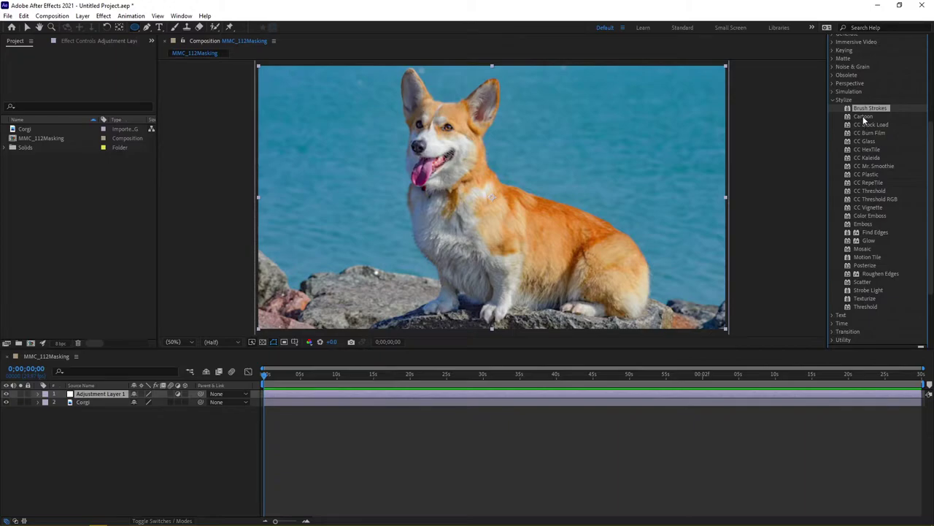
{"action": "left_click_drag", "start_coordinate": [863, 116], "coordinate": [117, 392]}
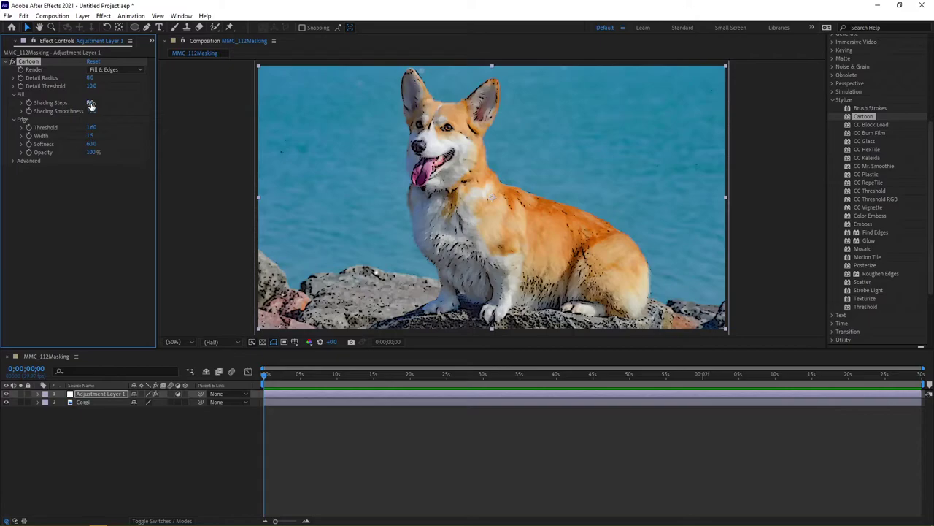
Set Cartoon Shading Steps 11.1, Edge Threshold 2.04 and Width 1.6, then choose the Rectangle Tool.
{"action": "mouse_move", "coordinate": [90, 103]}
{"action": "left_mouse_down"}
{"action": "mouse_move", "coordinate": [104, 102]}
{"action": "mouse_move", "coordinate": [99, 127]}
{"action": "mouse_move", "coordinate": [109, 127]}
{"action": "left_mouse_up"}
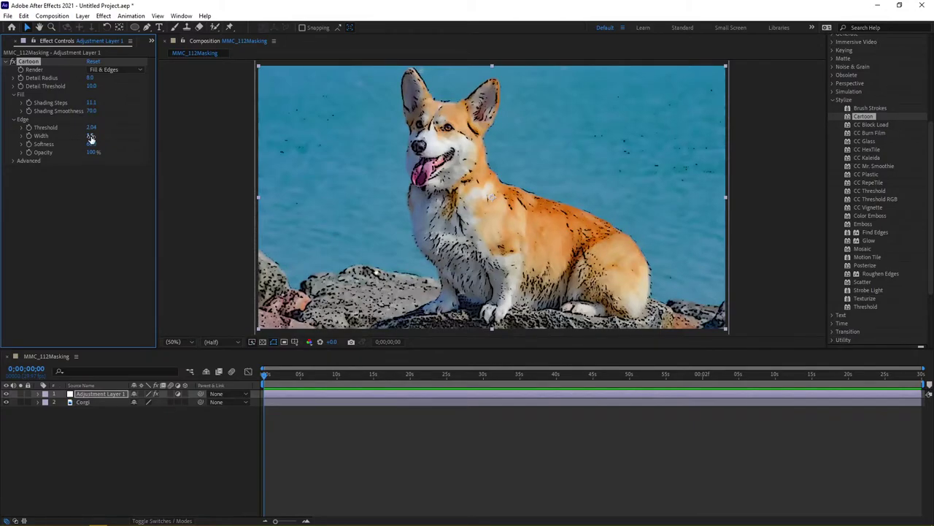
{"action": "left_click_drag", "start_coordinate": [91, 138], "coordinate": [97, 141]}
{"action": "left_click", "coordinate": [137, 29]}
{"action": "left_click", "coordinate": [176, 27]}
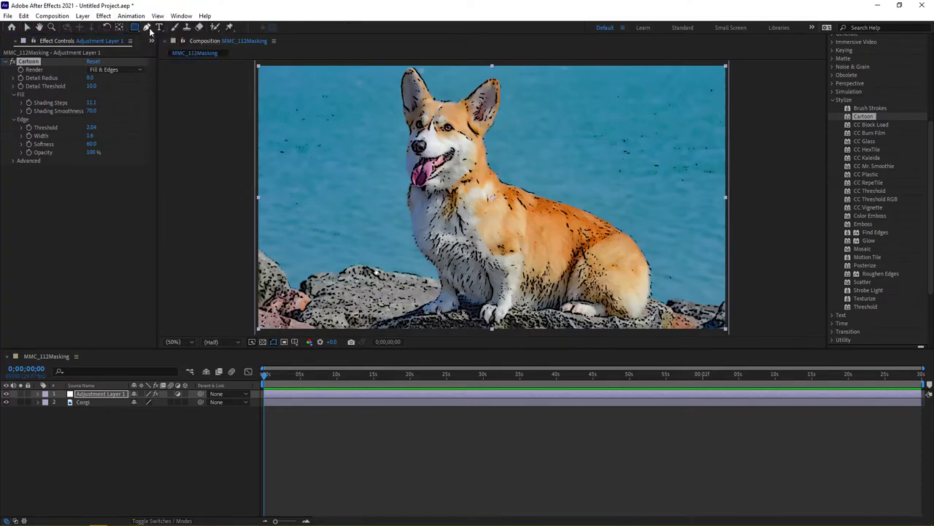
{"action": "left_click", "coordinate": [99, 394]}
{"action": "key", "text": "F2"}
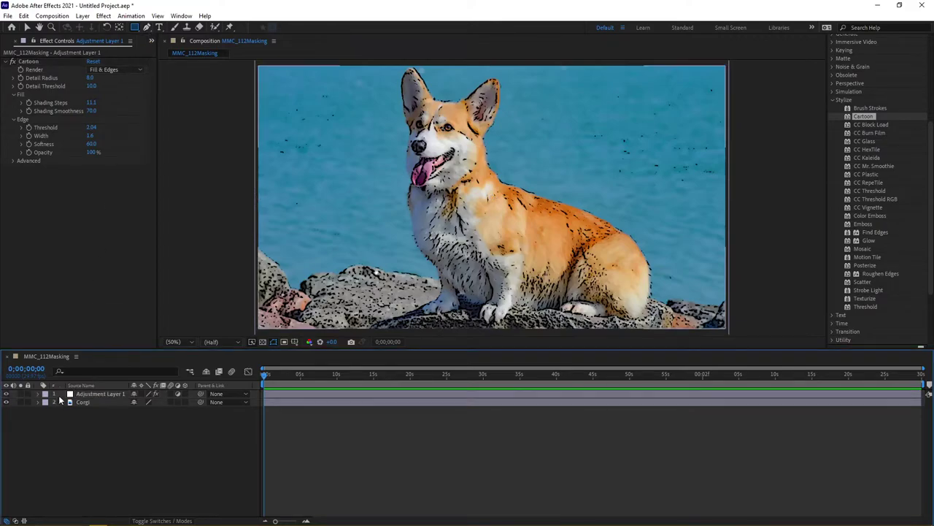
Draw a narrow rectangular Mask 1 on Adjustment Layer 1 down the frame's left edge.
{"action": "left_click", "coordinate": [83, 394]}
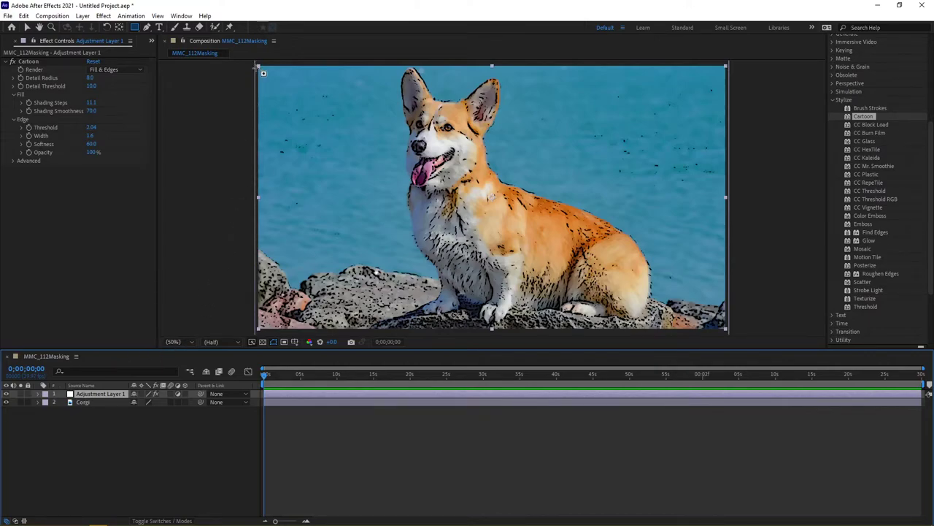
{"action": "left_click_drag", "start_coordinate": [265, 69], "coordinate": [296, 329]}
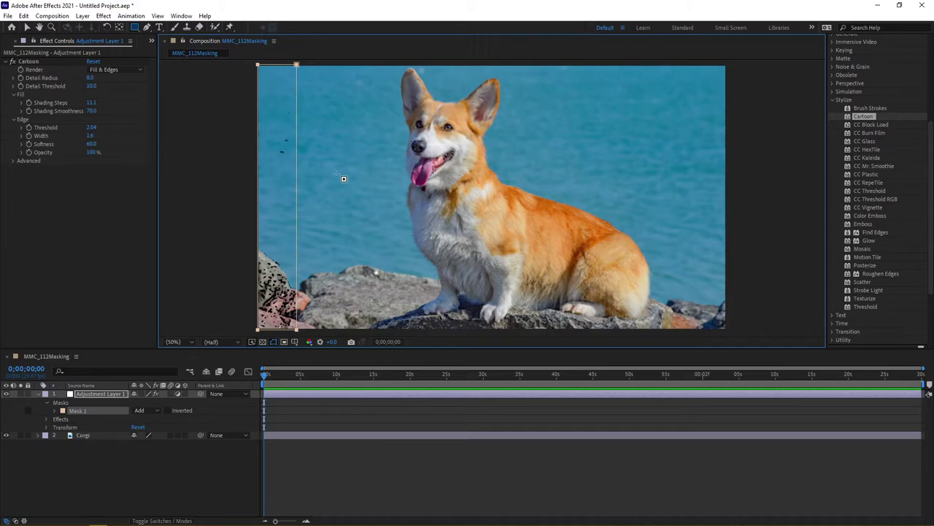
Add a Mask Path keyframe for Mask 1 at 0;00;00;00 and nudge the strip into place.
{"action": "left_click", "coordinate": [26, 27]}
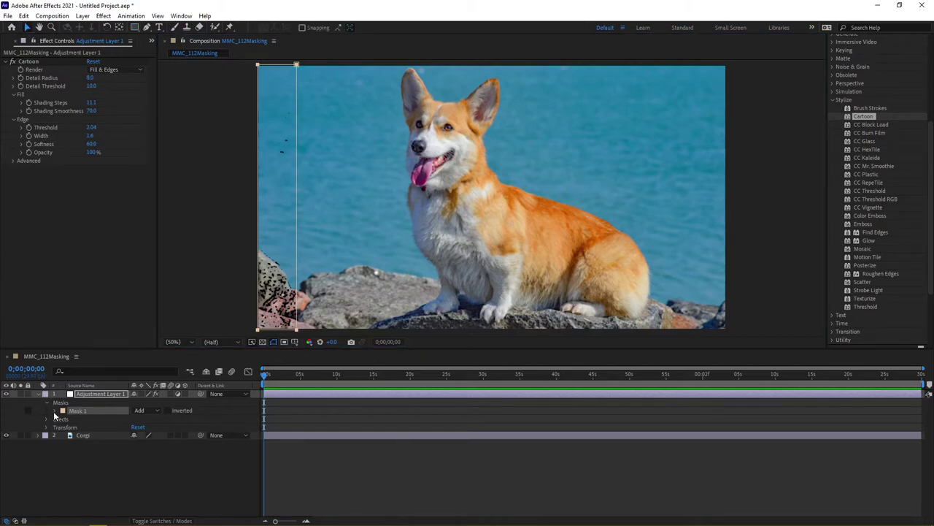
{"action": "left_click", "coordinate": [54, 411]}
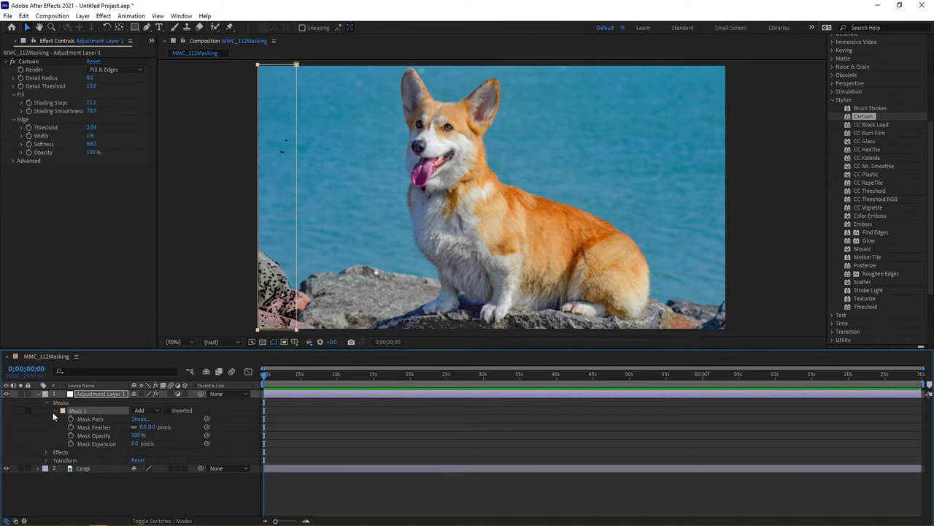
{"action": "left_click", "coordinate": [71, 419]}
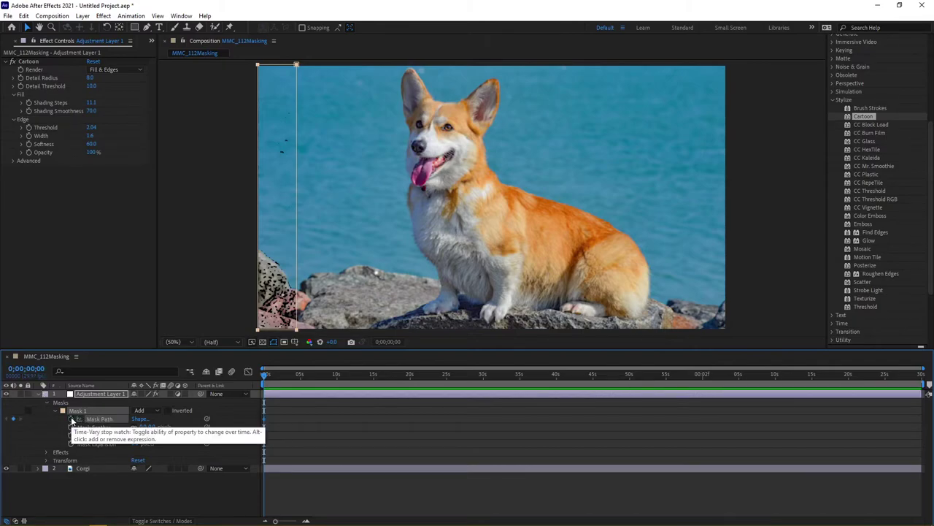
{"action": "left_click", "coordinate": [244, 172]}
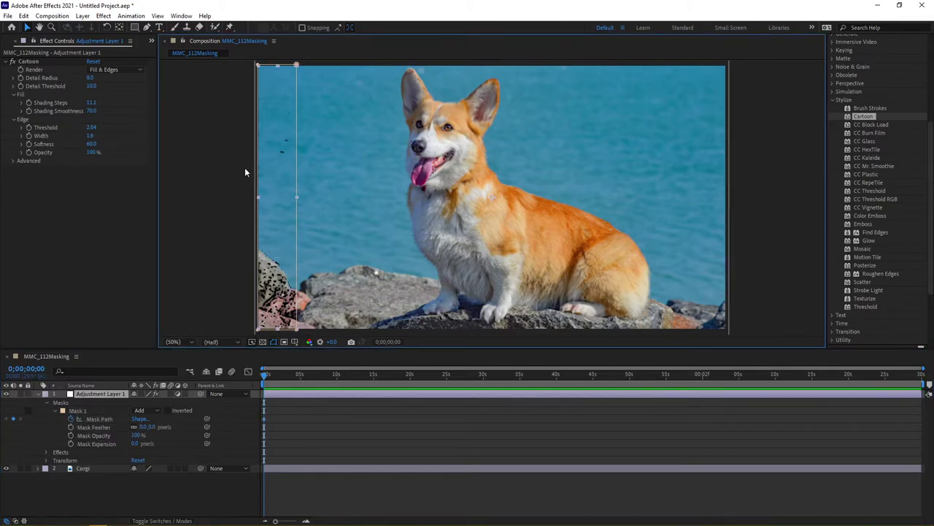
{"action": "left_click", "coordinate": [304, 331]}
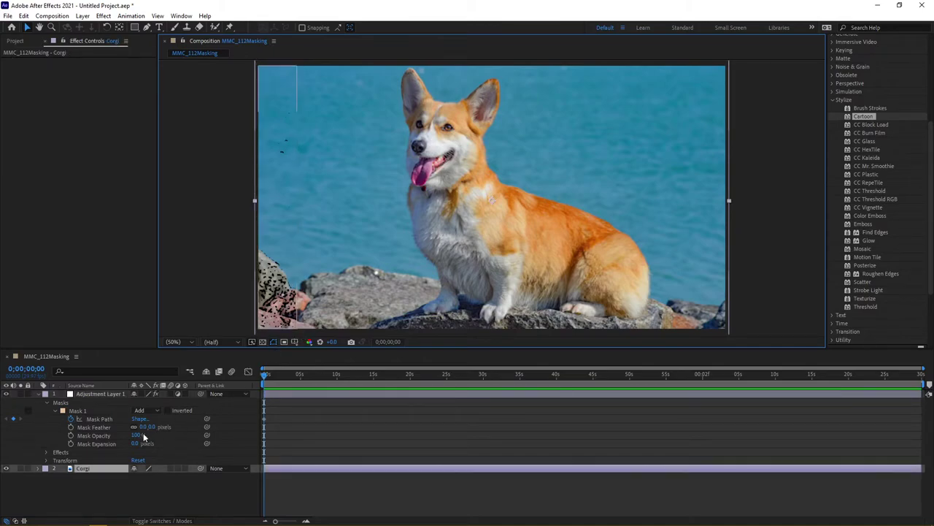
{"action": "left_click", "coordinate": [80, 409]}
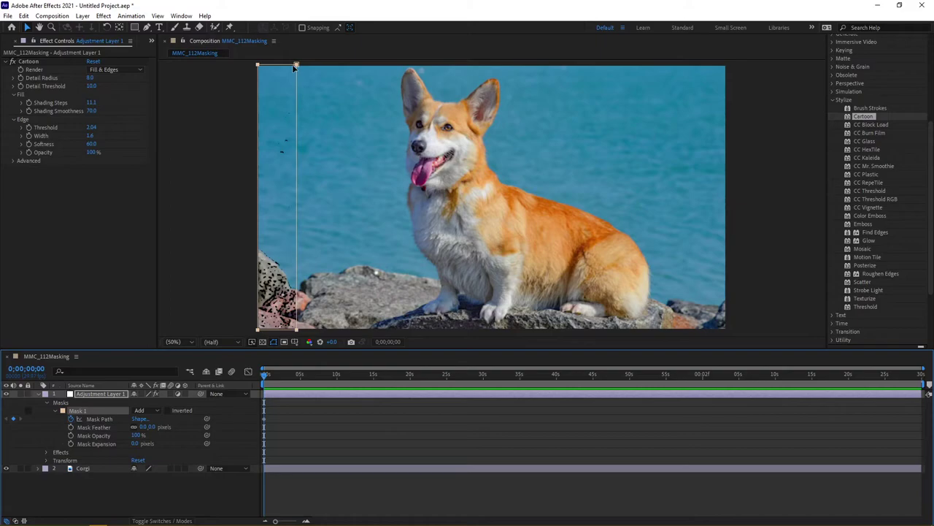
{"action": "left_click_drag", "start_coordinate": [295, 65], "coordinate": [297, 72]}
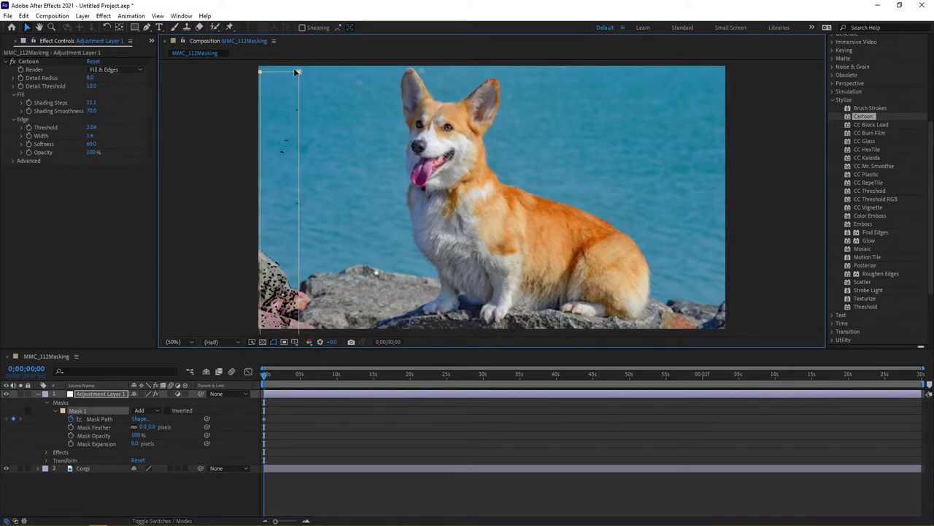
{"action": "key", "text": "comma"}
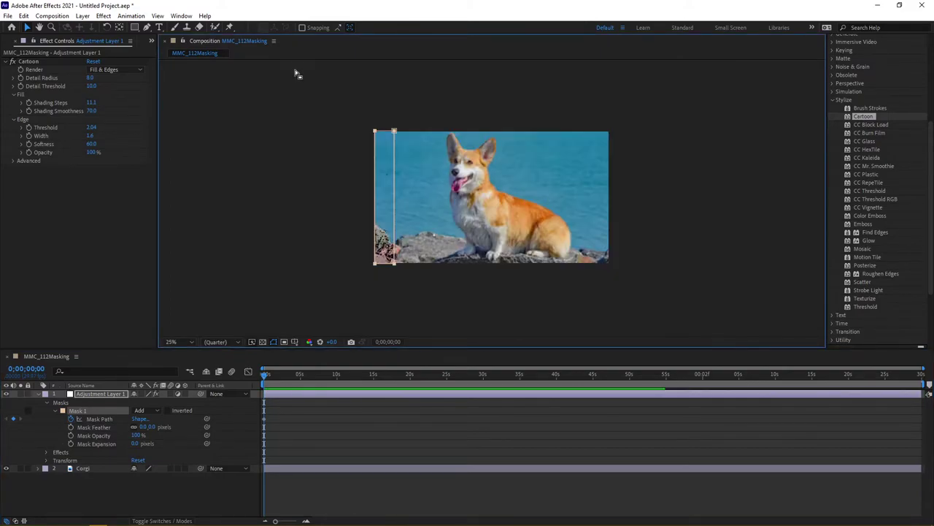
{"action": "left_click", "coordinate": [383, 113]}
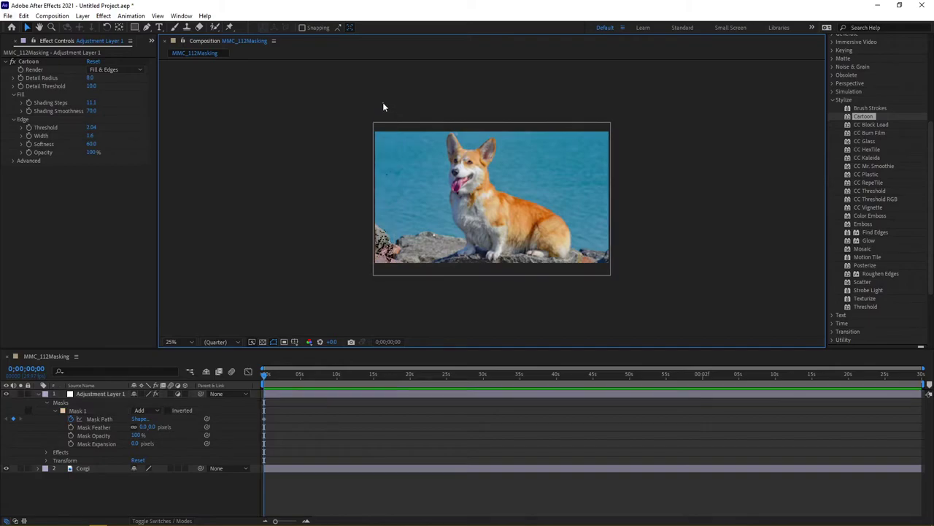
{"action": "left_click_drag", "start_coordinate": [384, 108], "coordinate": [407, 305]}
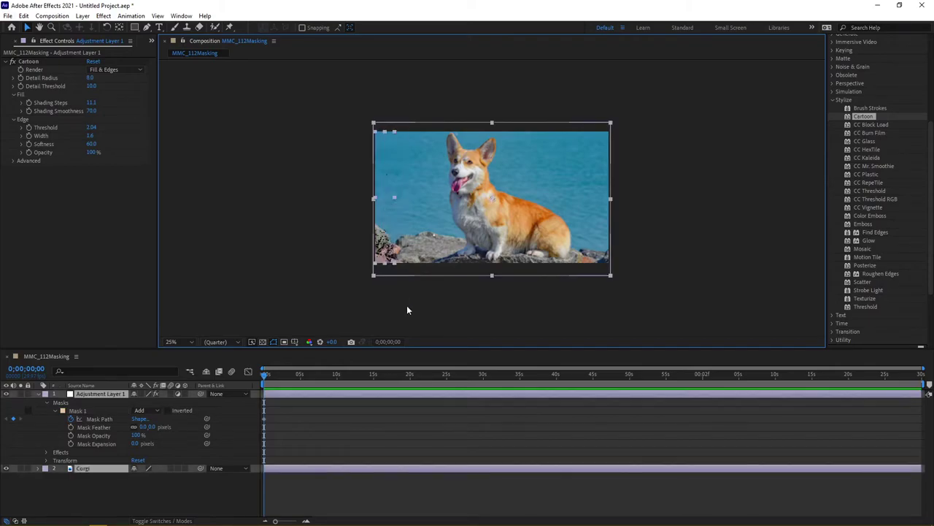
{"action": "left_click", "coordinate": [407, 305]}
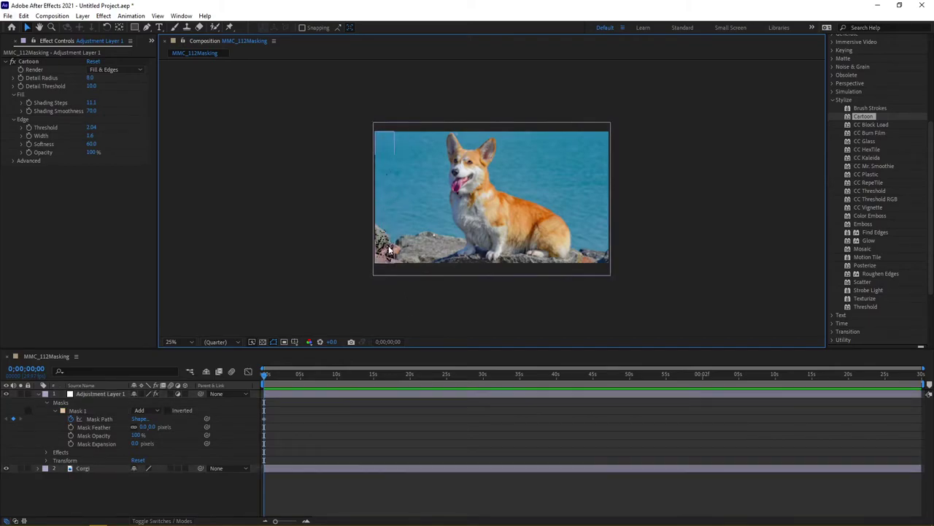
{"action": "left_click", "coordinate": [6, 468]}
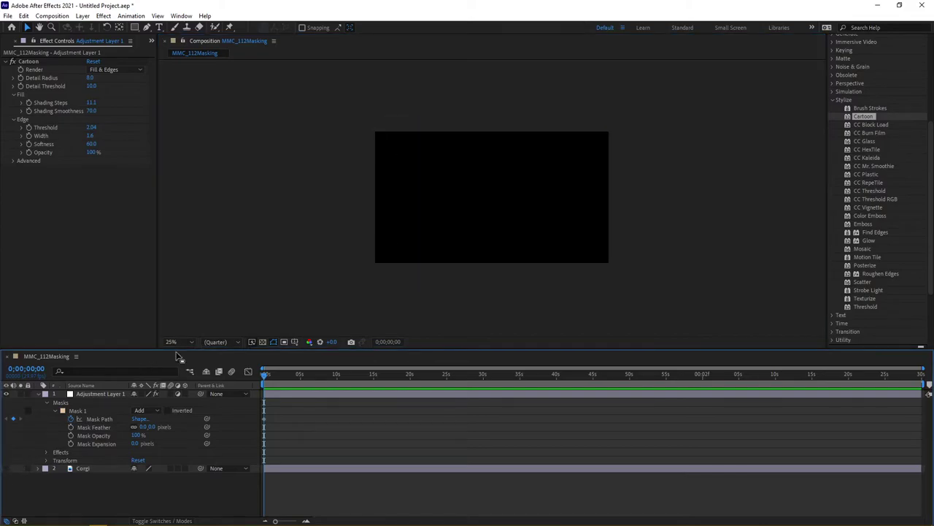
{"action": "left_click", "coordinate": [387, 137]}
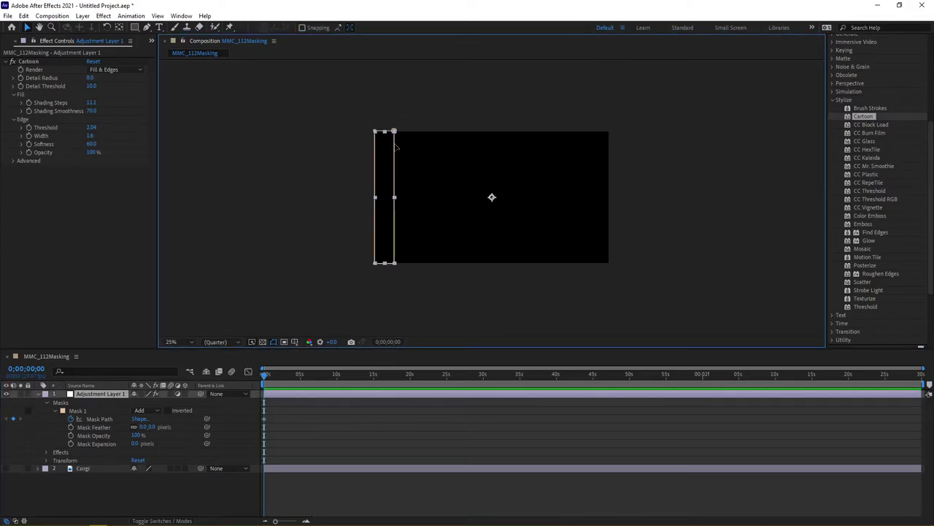
{"action": "left_click", "coordinate": [394, 132]}
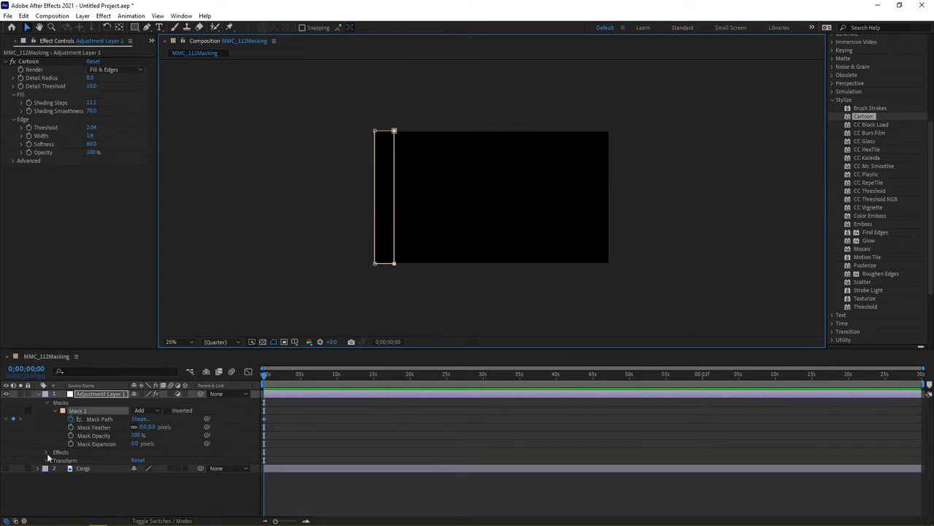
{"action": "left_click", "coordinate": [5, 469]}
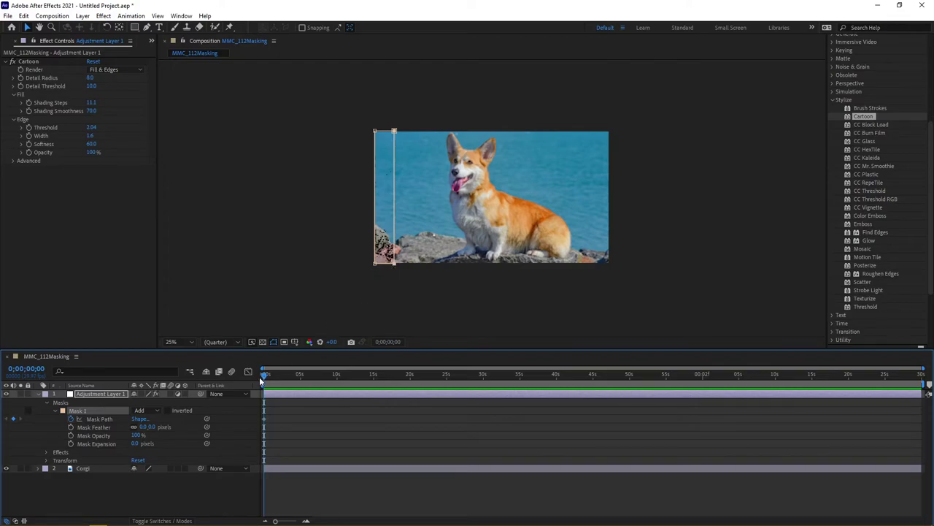
At 0;00;30;00 stretch the mask across the whole frame, then scrub back toward the start.
{"action": "left_click_drag", "start_coordinate": [264, 374], "coordinate": [483, 376]}
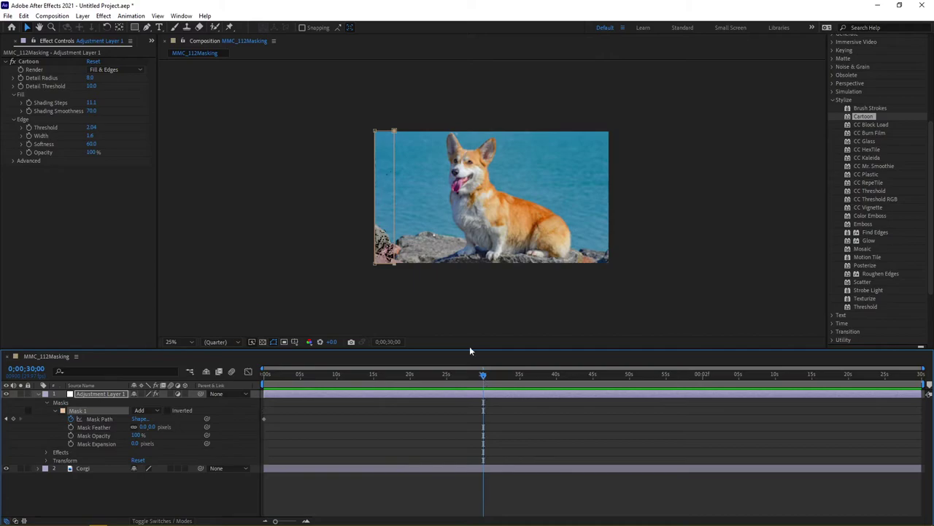
{"action": "left_click_drag", "start_coordinate": [394, 266], "coordinate": [613, 283]}
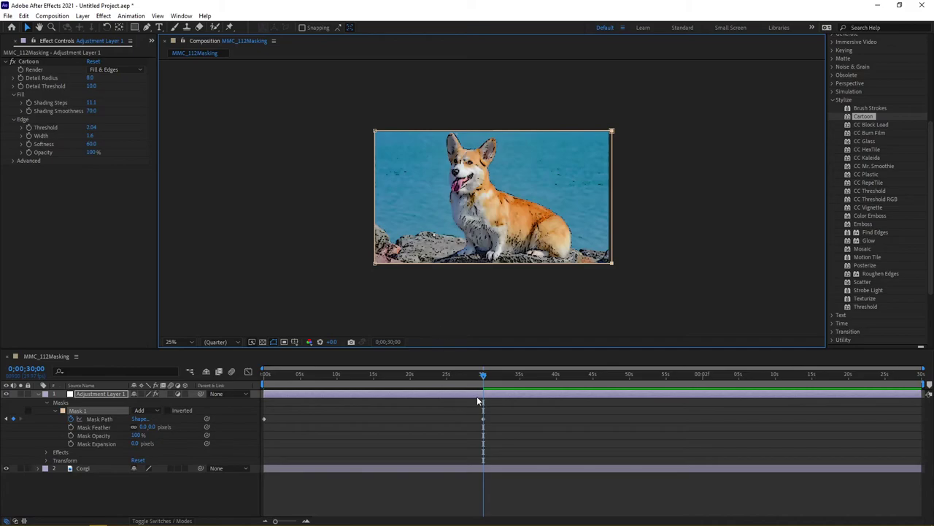
{"action": "left_click_drag", "start_coordinate": [482, 375], "coordinate": [466, 378]}
{"action": "left_click_drag", "start_coordinate": [436, 381], "coordinate": [265, 388]}
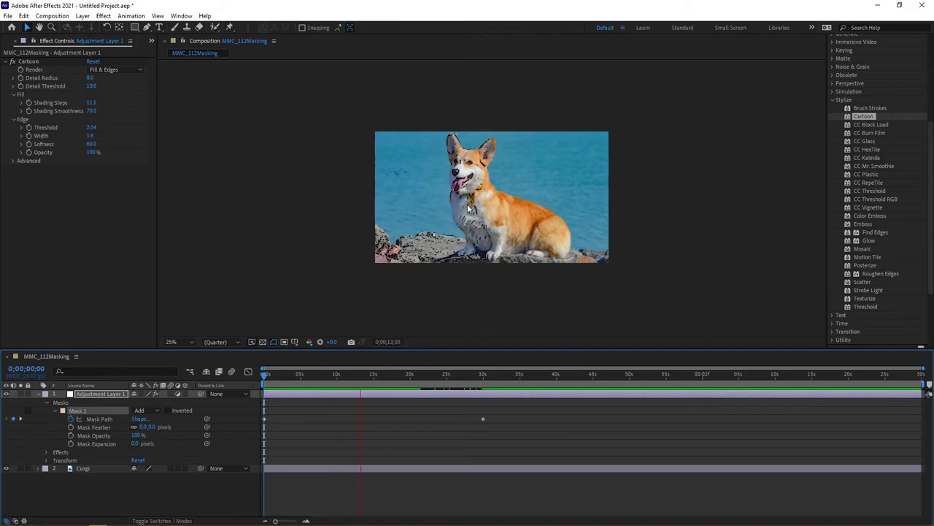
Stop the preview at 0;00;15;00, with the cartoon look covering about half the corgi.
{"action": "key", "text": "space"}
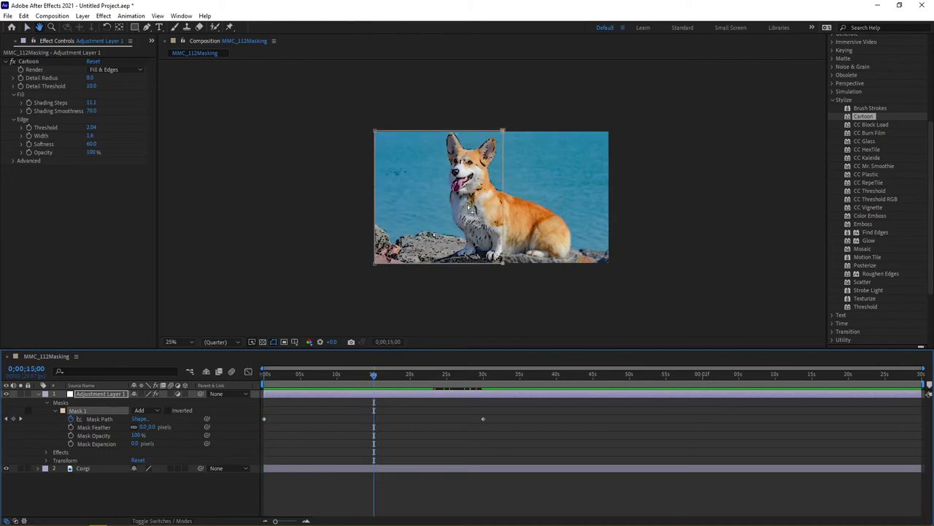